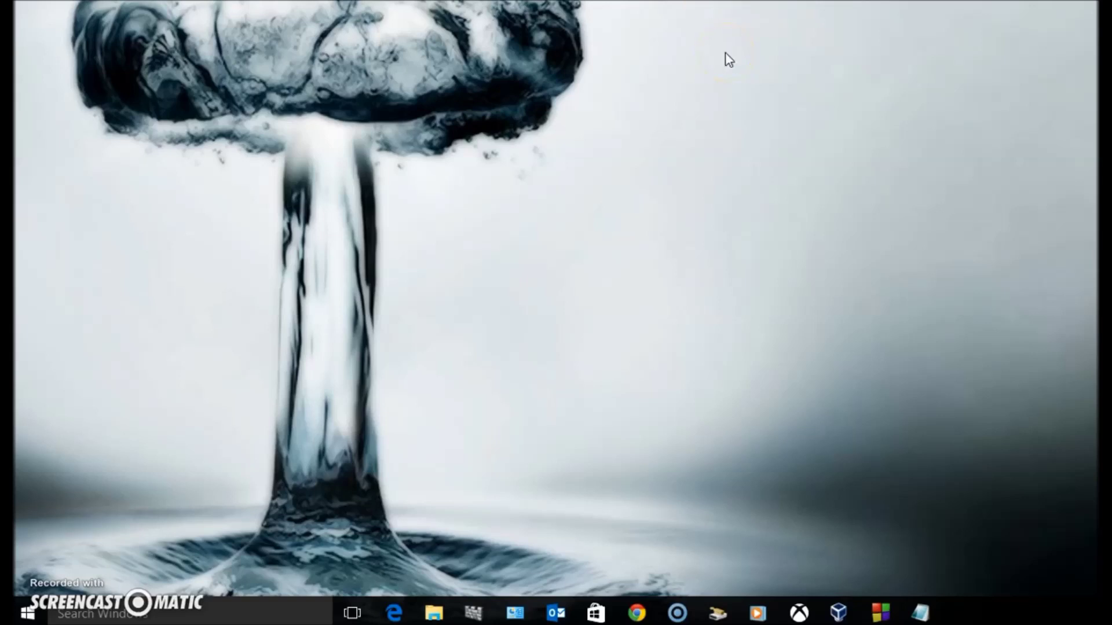
# Search 'admin' and open the Administrative Tools folder, selecting the Disk Cleanup shortcut
pyautogui.click(616, 203)
pyautogui.click(717, 614)
pyautogui.click(190, 614)
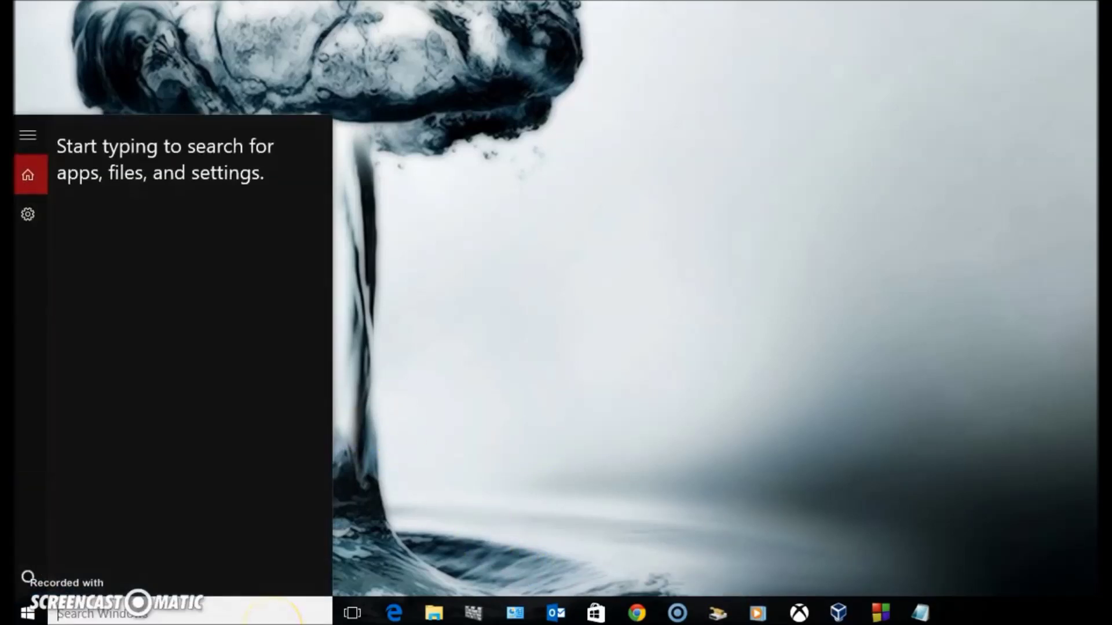
pyautogui.write('admin')
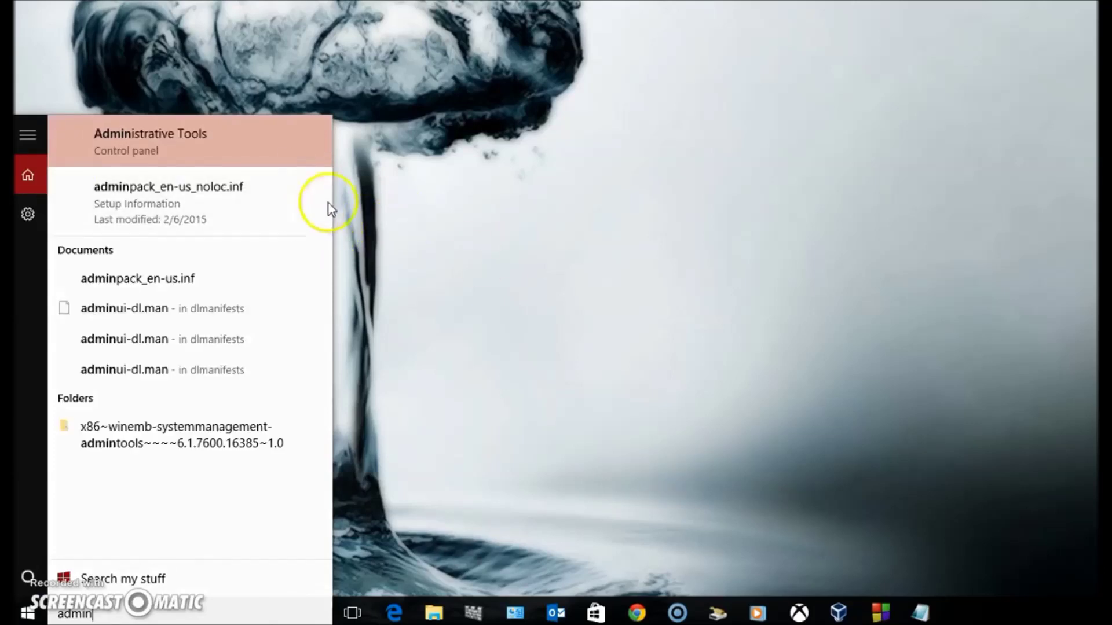
pyautogui.click(259, 140)
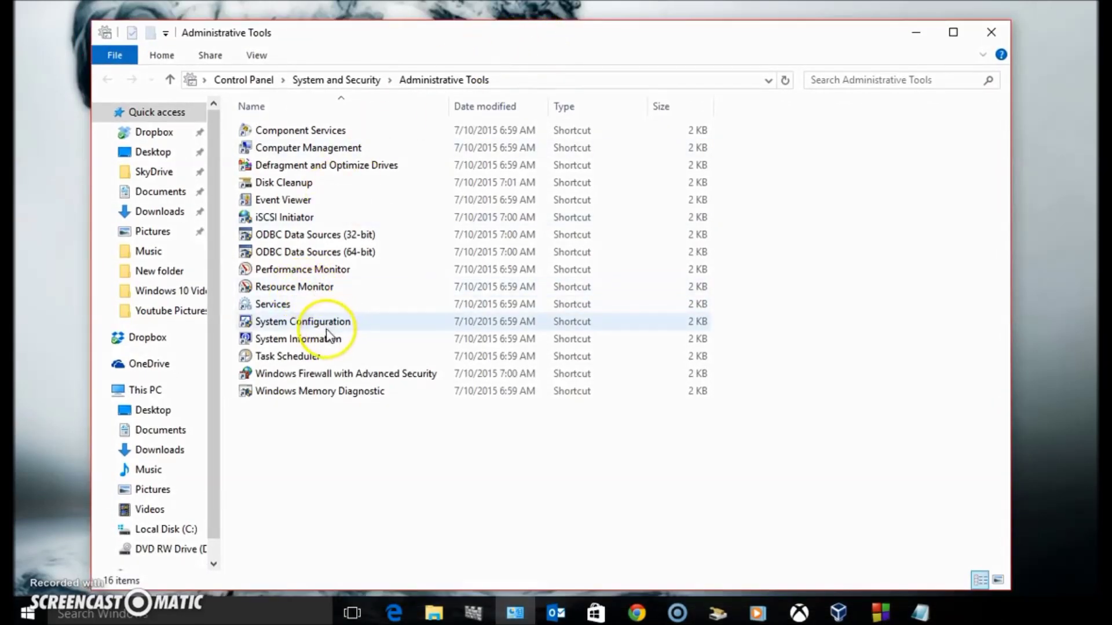
pyautogui.click(285, 183)
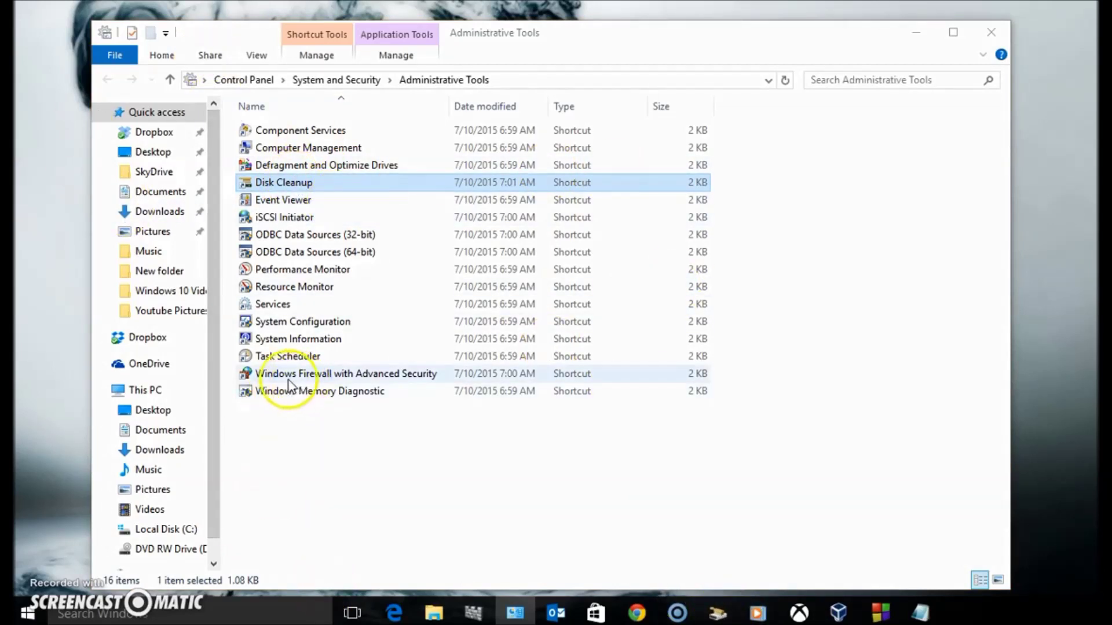
# Bring up the context menu on the Disk Cleanup shortcut to launch it
pyautogui.rightClick(275, 183)
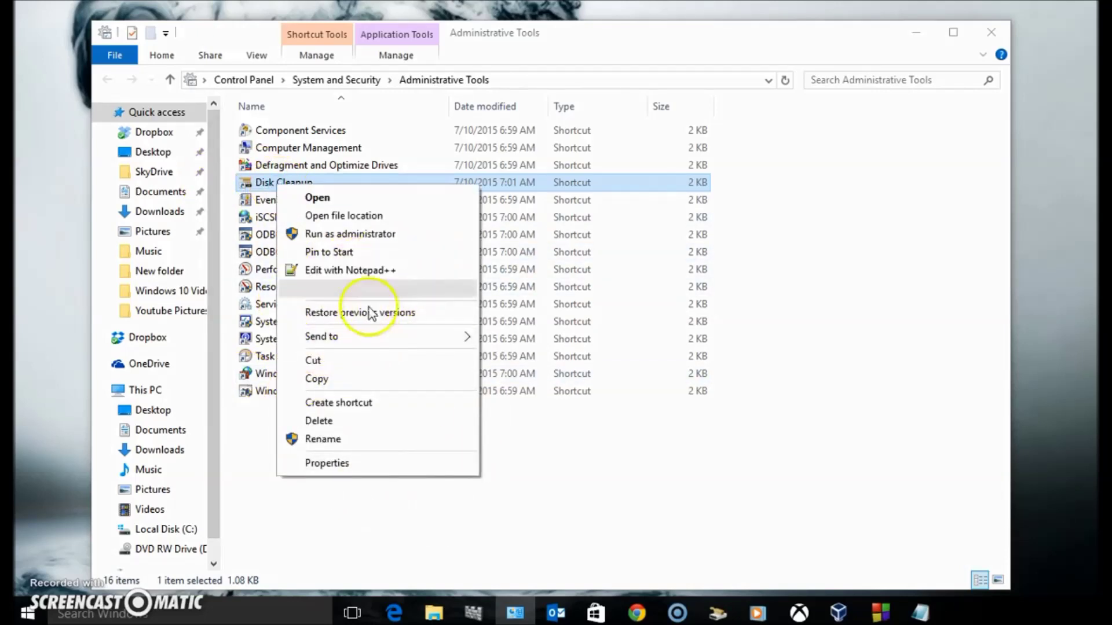
# Launch Disk Cleanup for drive C: and centre its 10.7 MB results dialog on screen
pyautogui.click(991, 33)
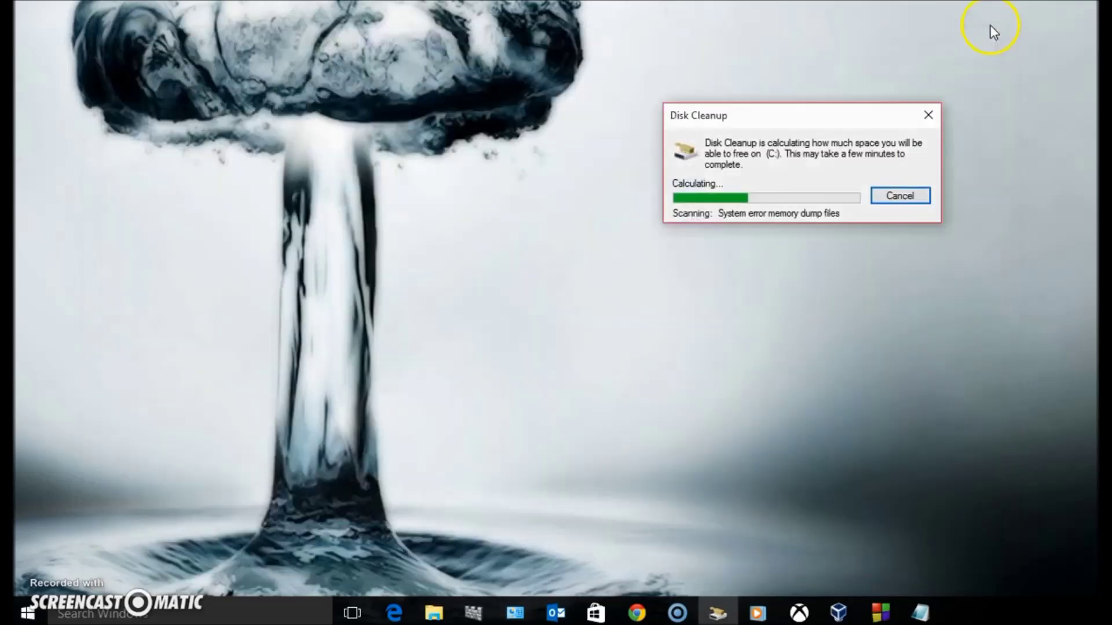
pyautogui.moveTo(649, 123); pyautogui.dragTo(564, 127)
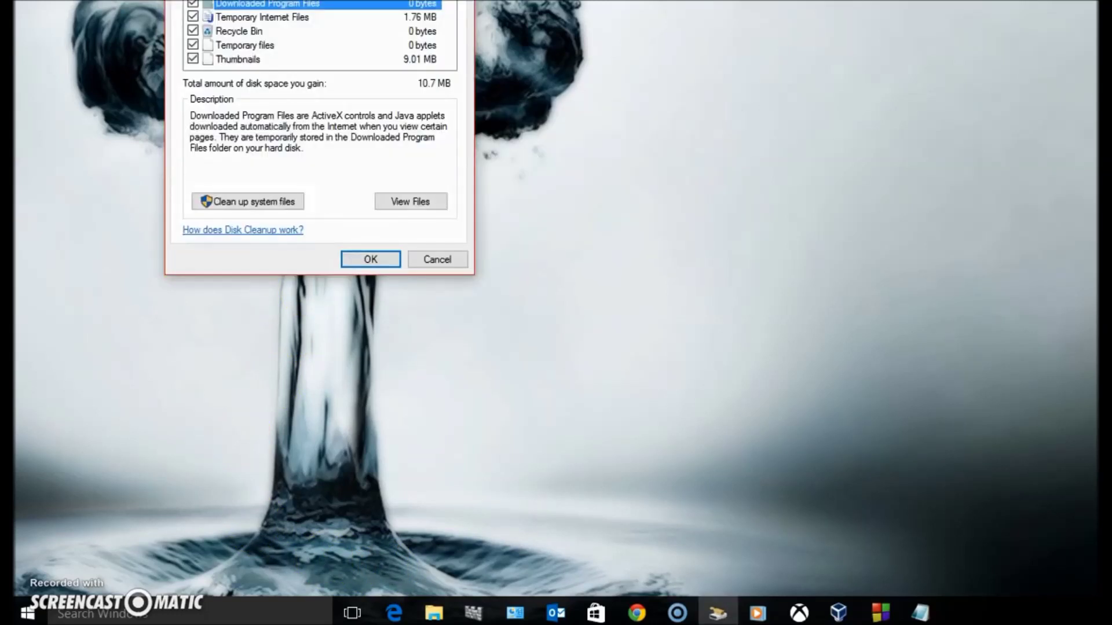
pyautogui.moveTo(349, 0); pyautogui.dragTo(545, 89)
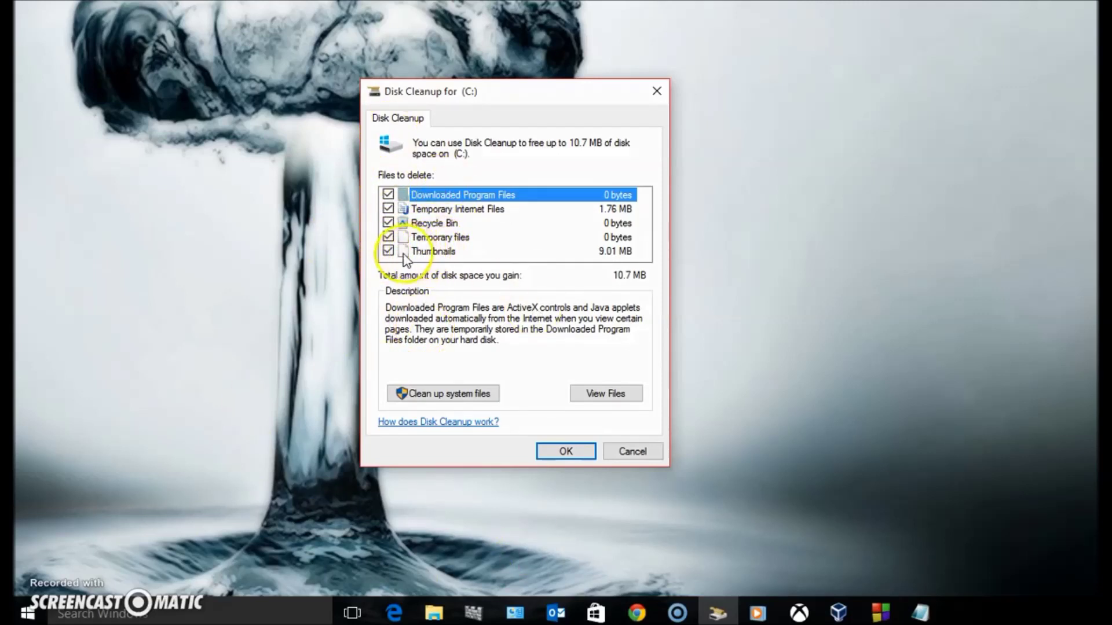
# Review the Temporary Internet Files and Downloaded Program Files descriptions, then start 'Clean up system files'
pyautogui.click(497, 208)
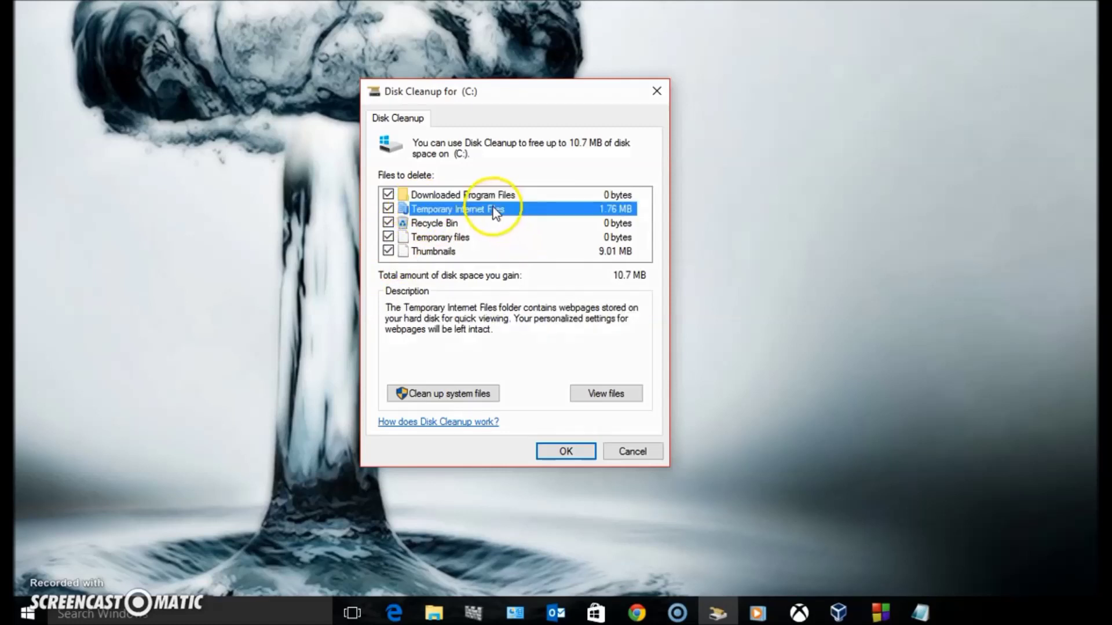
pyautogui.click(460, 196)
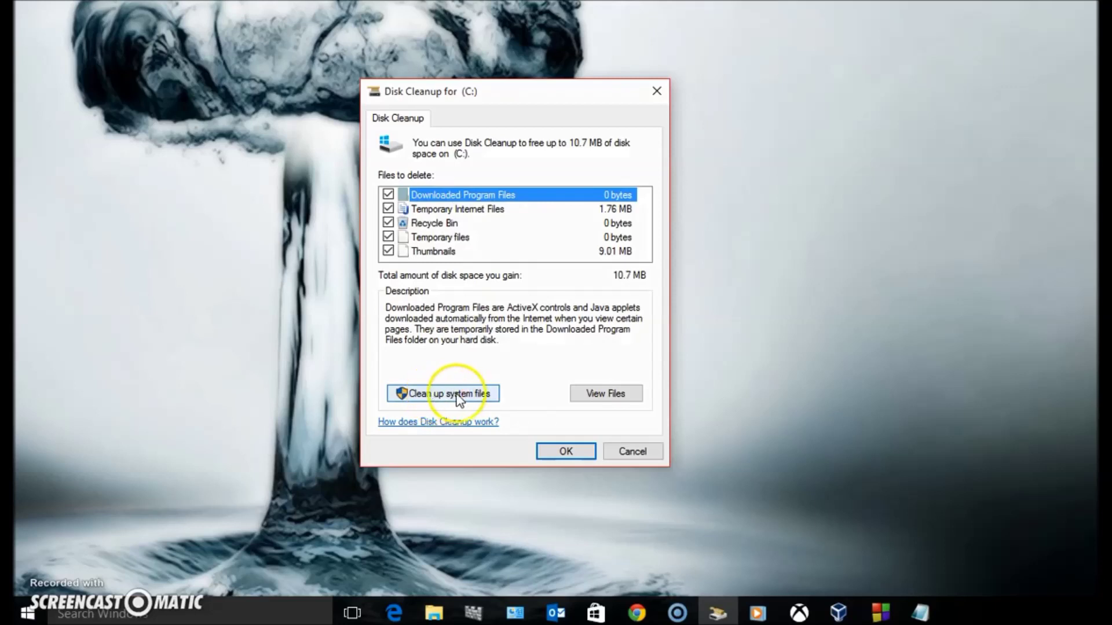
pyautogui.click(403, 396)
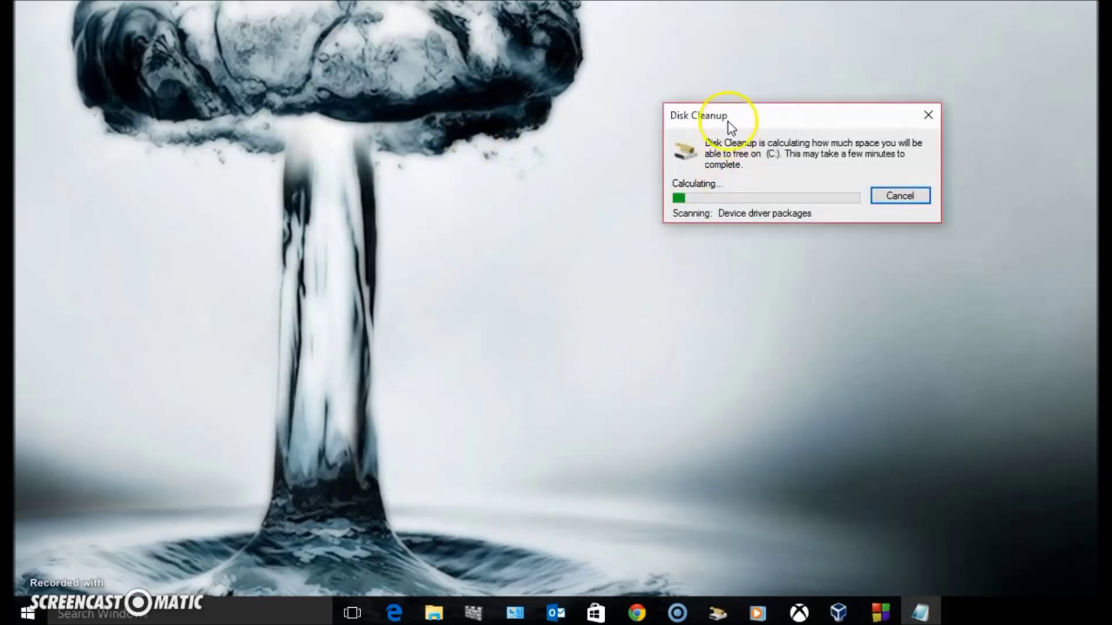
# Move the system-files scan dialog aside while C: is rescanned, reaching 19.0 MB reclaimable
pyautogui.moveTo(728, 122); pyautogui.dragTo(529, 154)
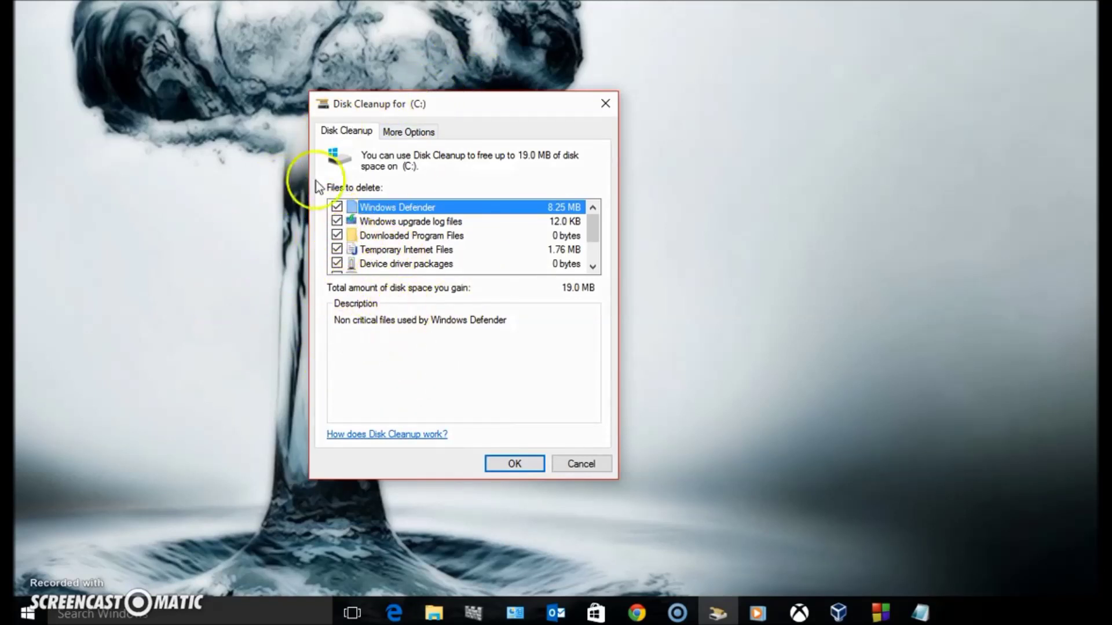
pyautogui.scroll(-1, 347, 235)
pyautogui.scroll(1, 361, 261)
pyautogui.scroll(-1, 352, 244)
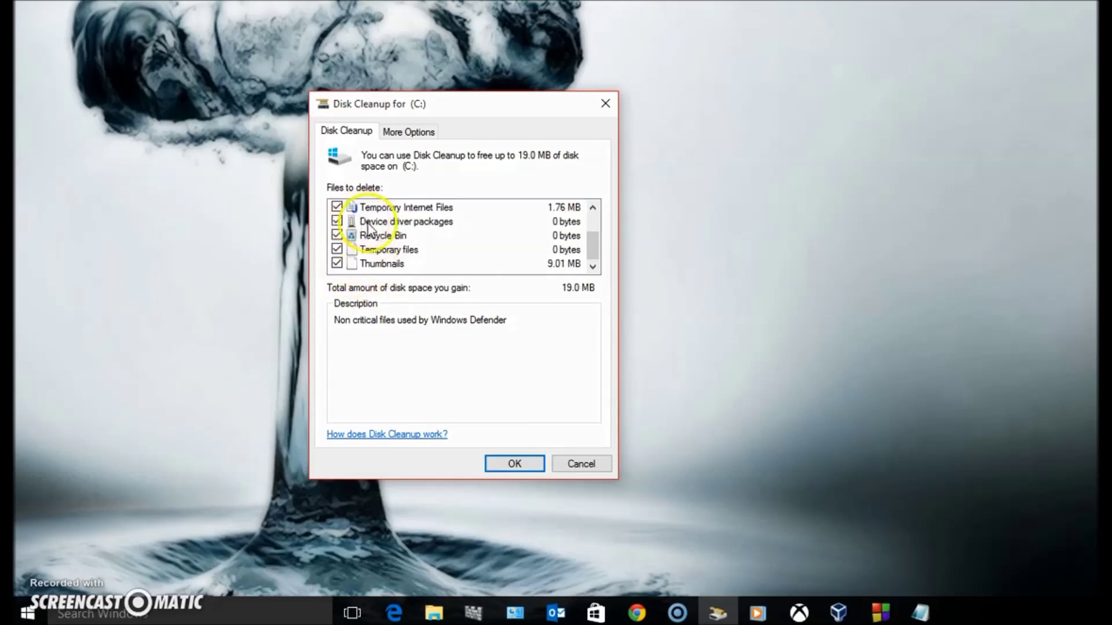
pyautogui.scroll(1, 348, 262)
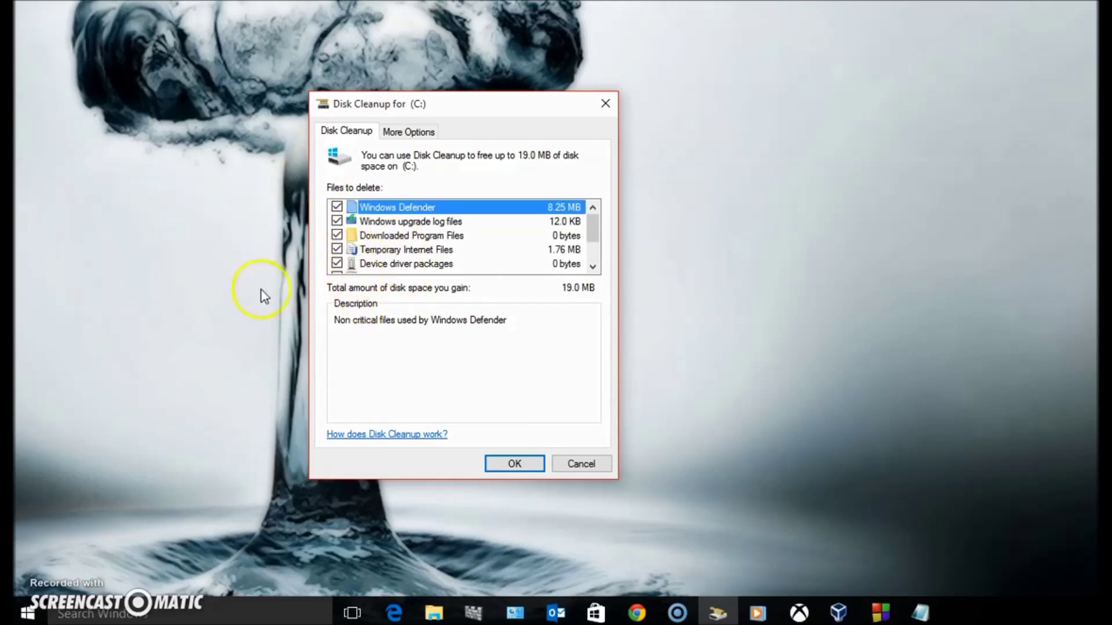
pyautogui.scroll(-1, 395, 252)
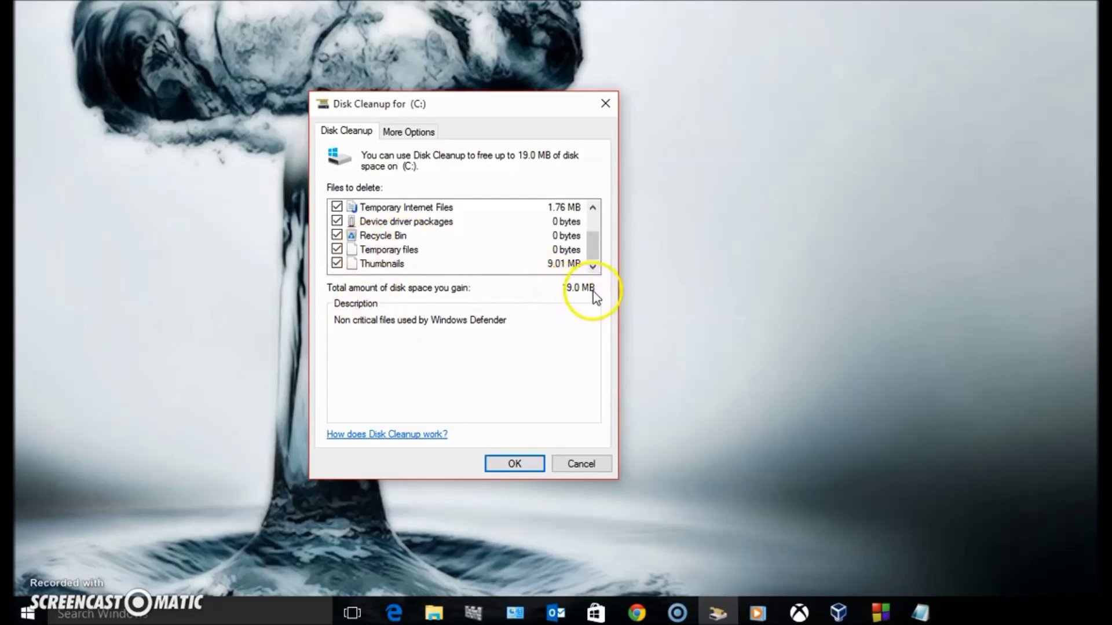
pyautogui.scroll(1, 417, 261)
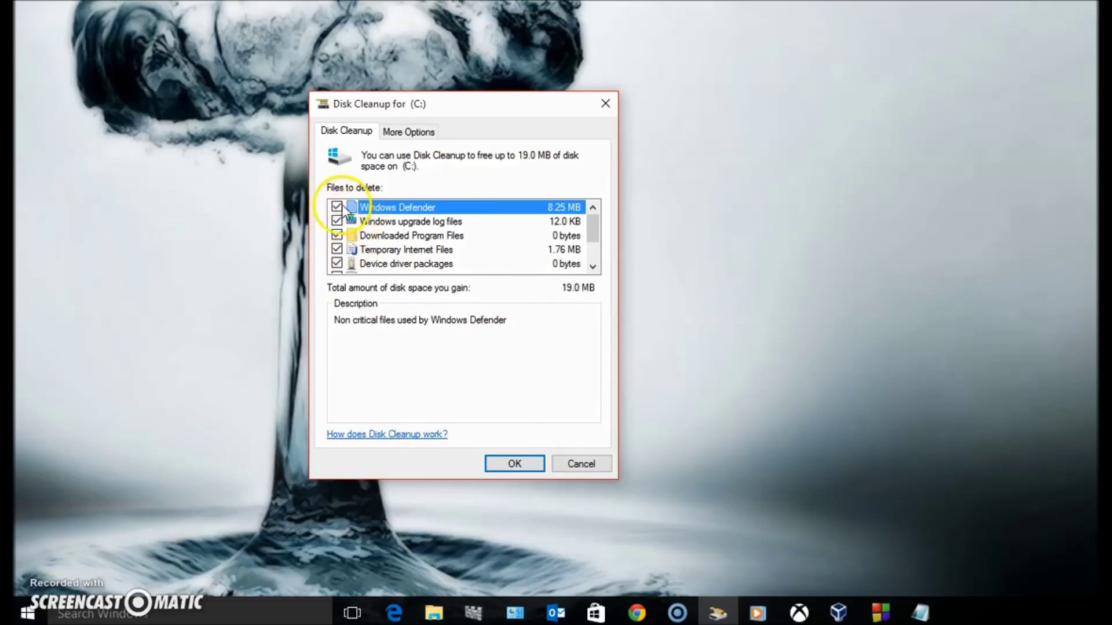
pyautogui.scroll(-1, 343, 212)
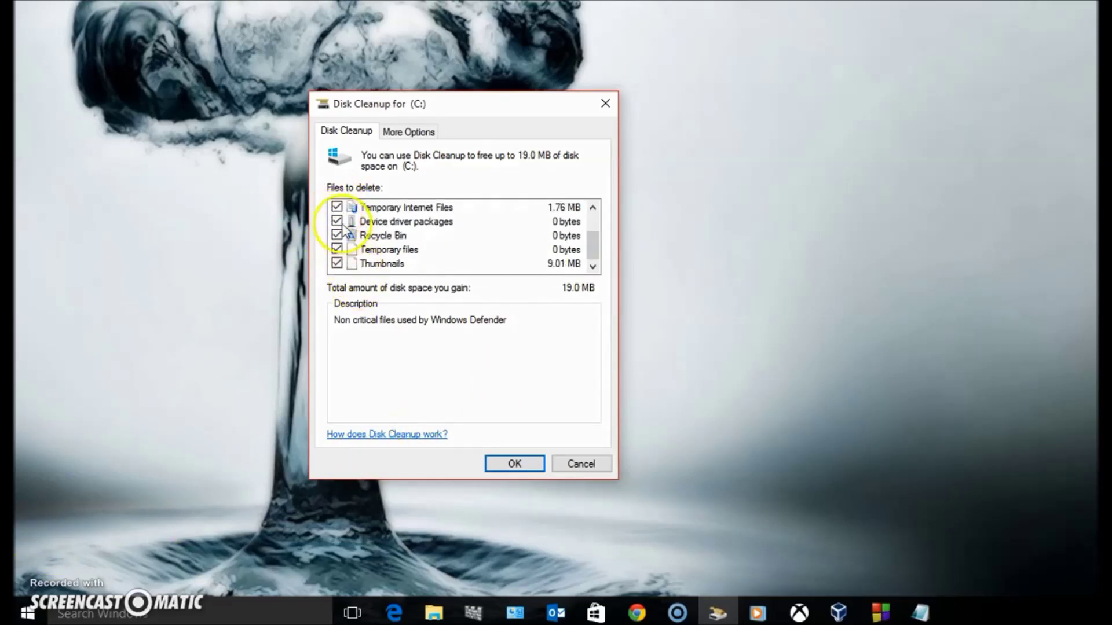
# Confirm OK to delete all checked file categories totalling 19.0 MB on C:
pyautogui.click(515, 462)
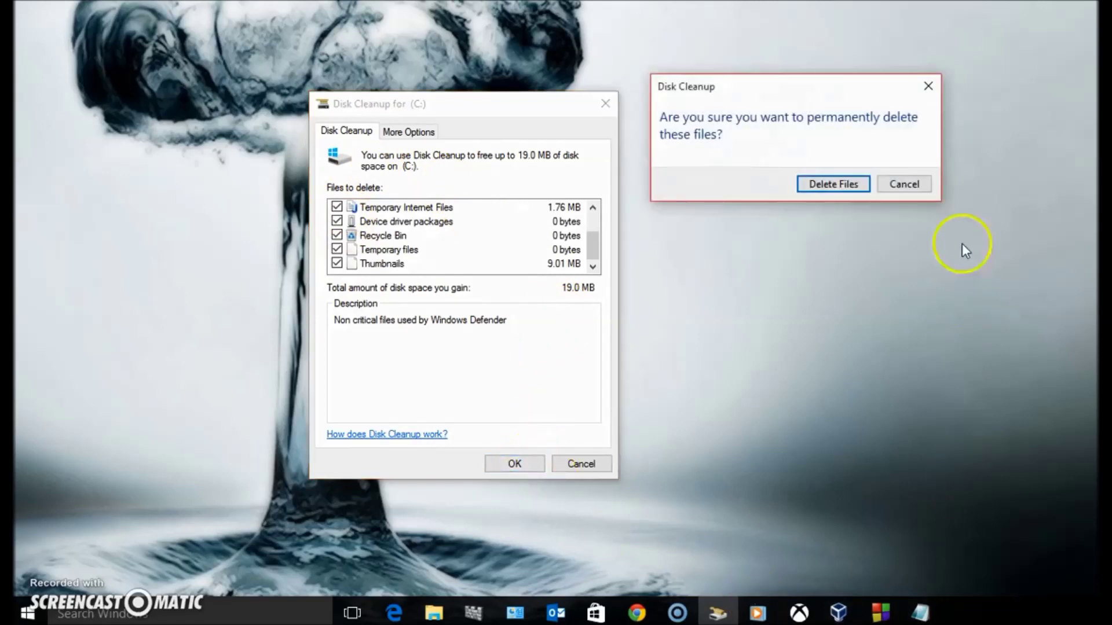
# Confirm 'Delete Files' to permanently remove them and centre the cleanup progress dialog
pyautogui.click(844, 185)
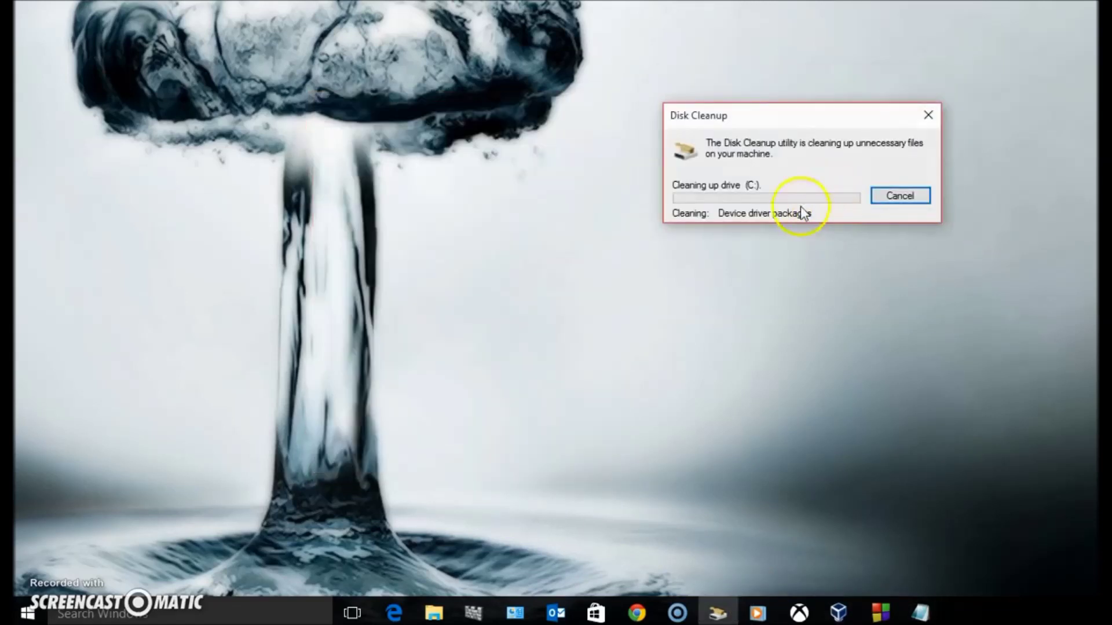
pyautogui.moveTo(782, 113); pyautogui.dragTo(527, 184)
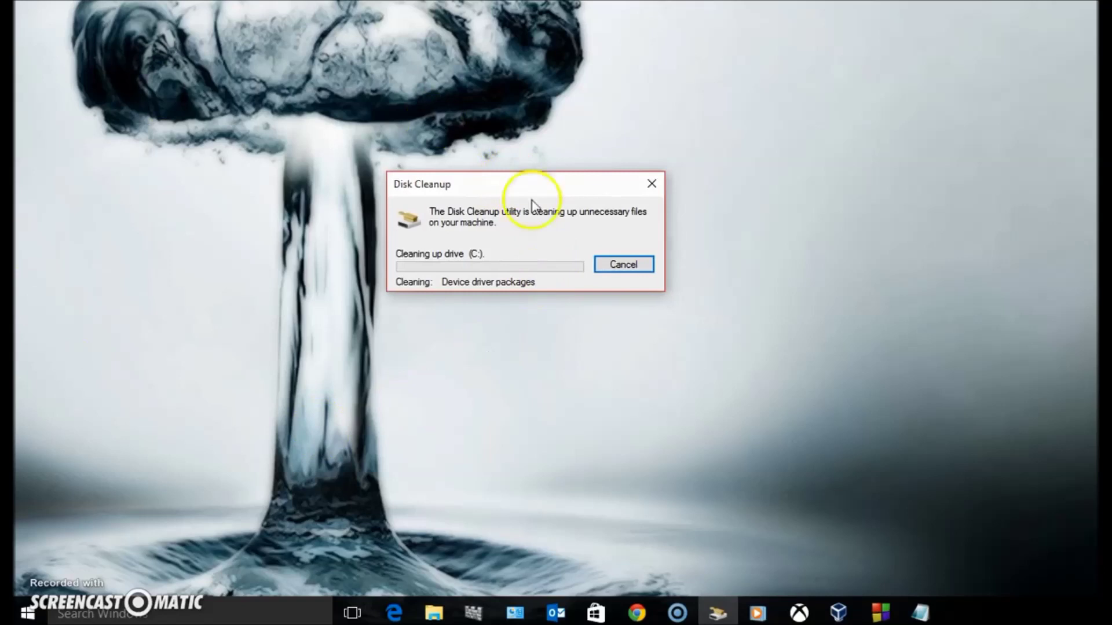